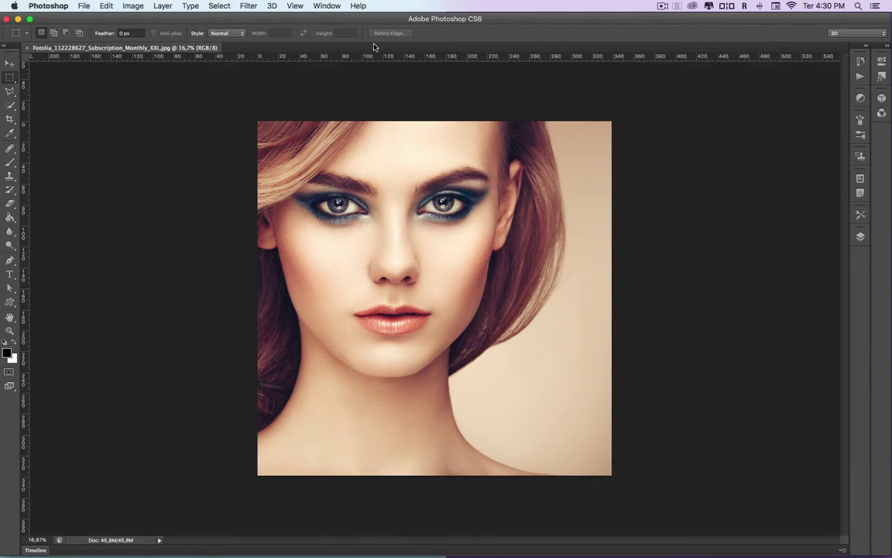
- Show the Actions panel and start loading an action set from a file
{"action": "left_click", "coordinate": [327, 5]}
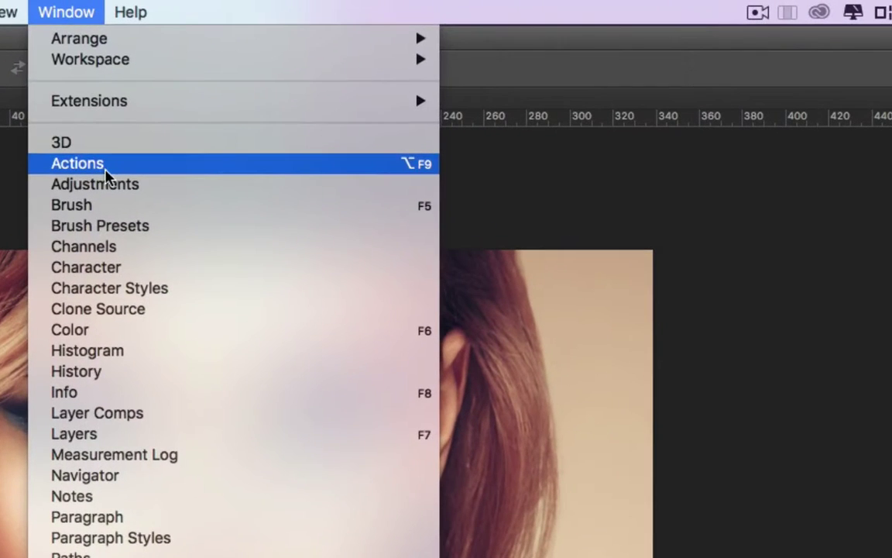
{"action": "left_click", "coordinate": [347, 81]}
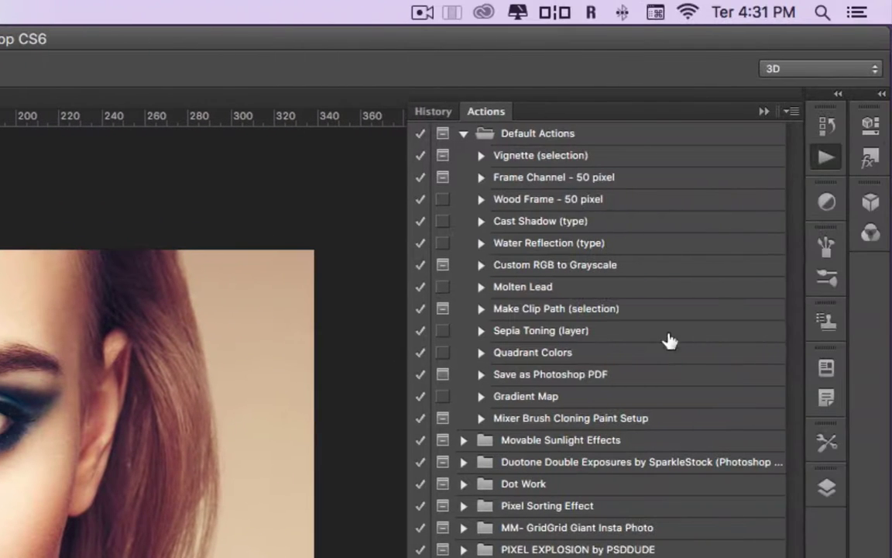
{"action": "left_click", "coordinate": [791, 113]}
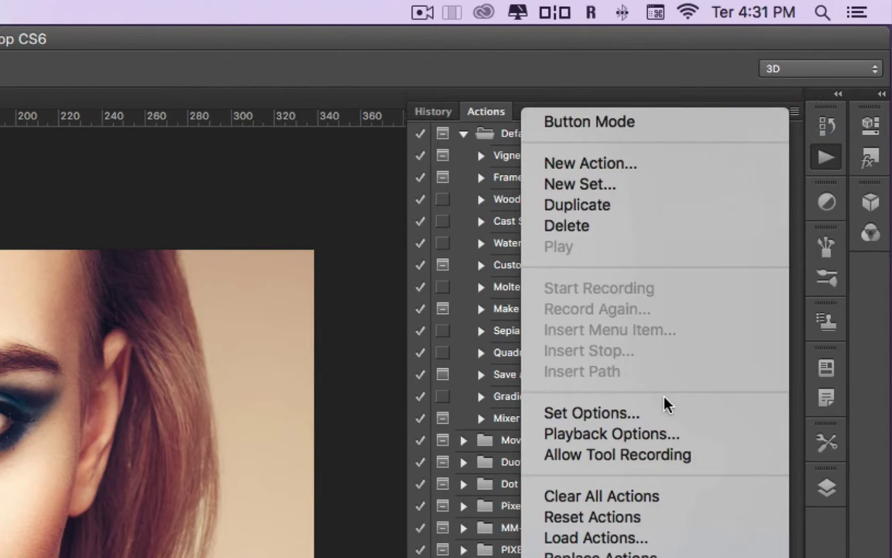
{"action": "left_click", "coordinate": [571, 541]}
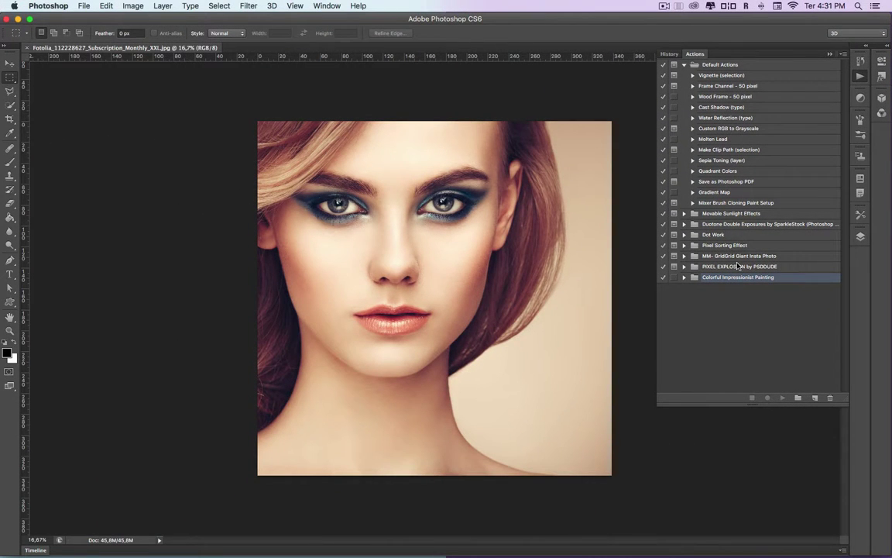
{"action": "key", "text": "super+o"}
- Load 'Realistic Oil Painting Effect.atn' from Mesa > Action-efeito-pintura into the Actions list
{"action": "left_click", "coordinate": [300, 140]}
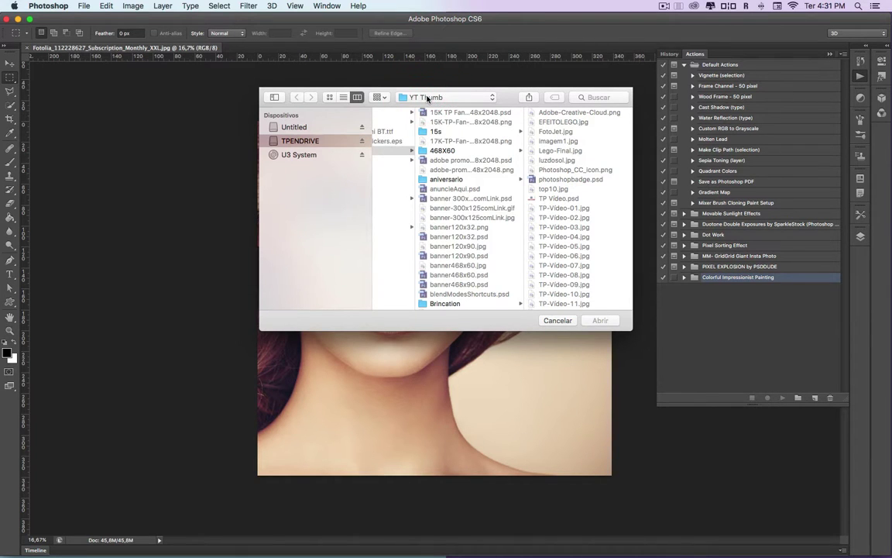
{"action": "left_click", "coordinate": [427, 98]}
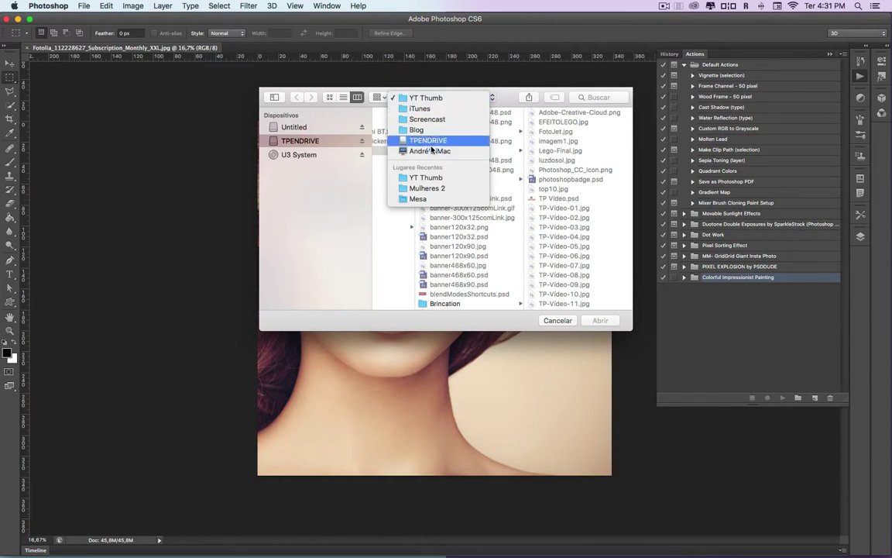
{"action": "left_click", "coordinate": [431, 199]}
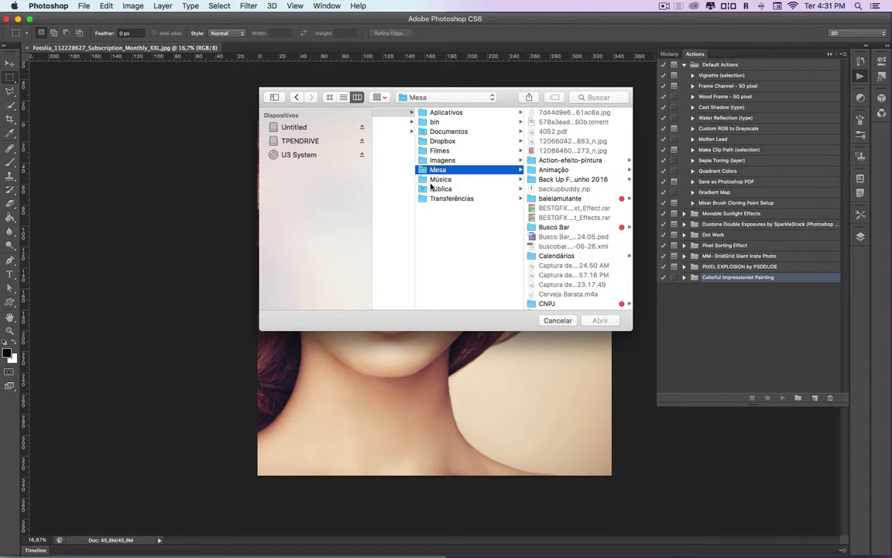
{"action": "left_click", "coordinate": [552, 160]}
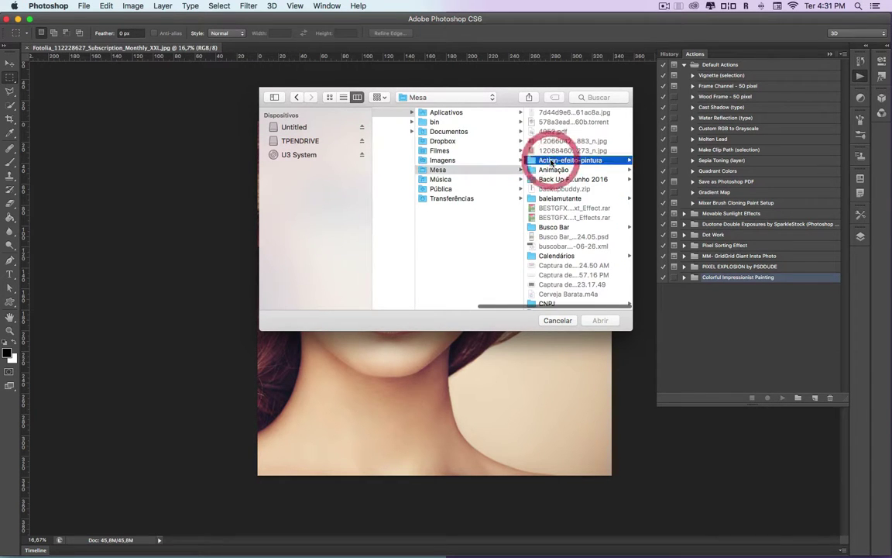
{"action": "left_click", "coordinate": [546, 124]}
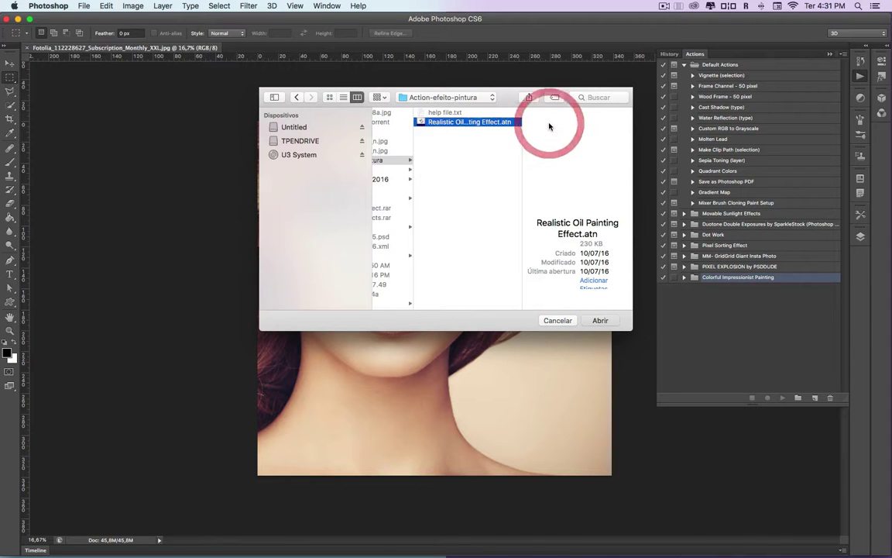
{"action": "key", "text": "Return"}
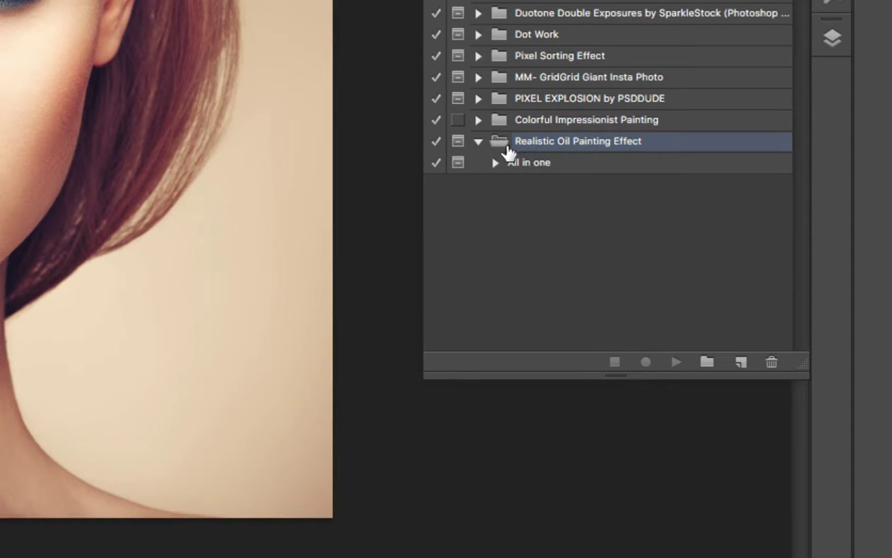
- Select the 'All in one' action, shorten the Actions list, and play it
{"action": "left_click", "coordinate": [533, 168]}
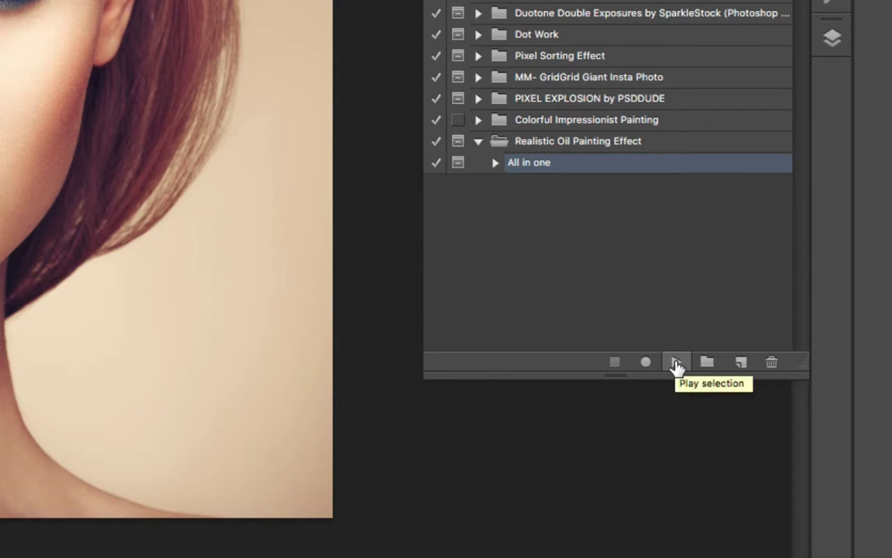
{"action": "left_click_drag", "start_coordinate": [803, 367], "coordinate": [785, 230]}
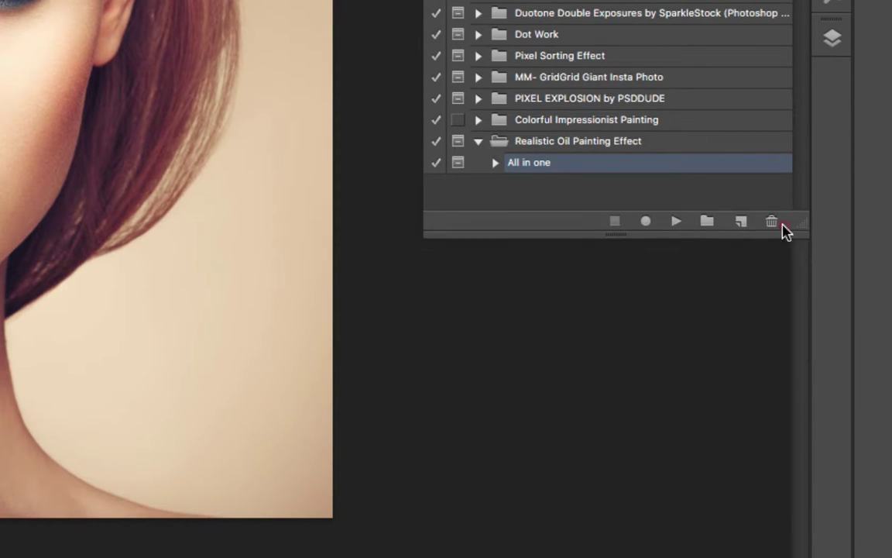
{"action": "left_click", "coordinate": [675, 224]}
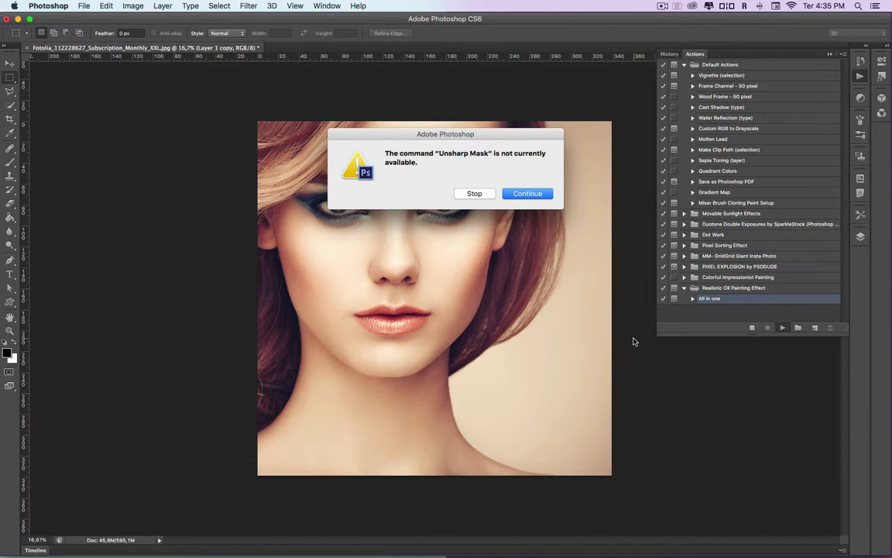
- Continue past the Unsharp Mask warning and stop at the action's final message
{"action": "left_click", "coordinate": [540, 192]}
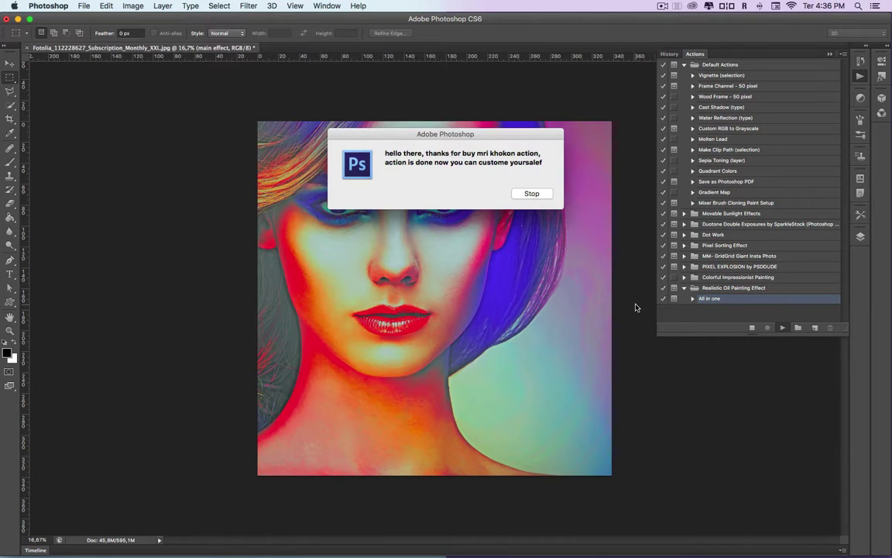
{"action": "left_click", "coordinate": [531, 194]}
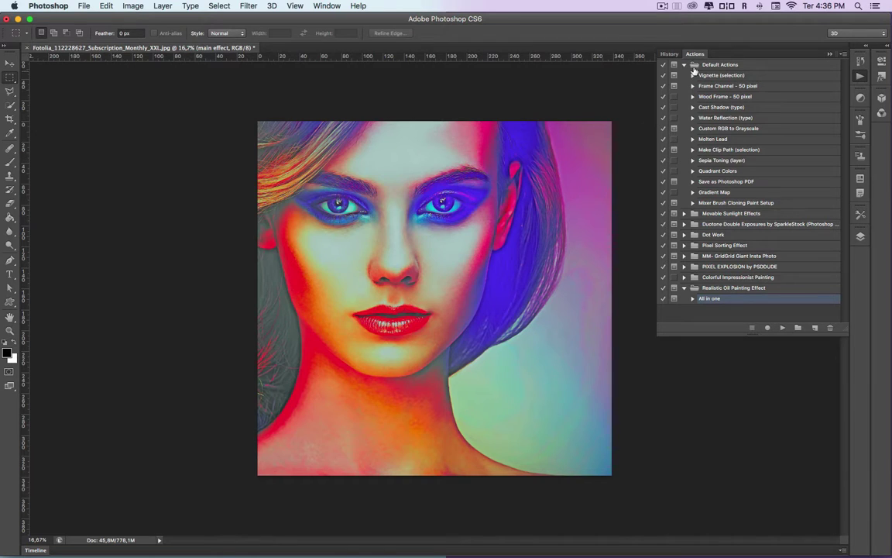
{"action": "left_click", "coordinate": [861, 237]}
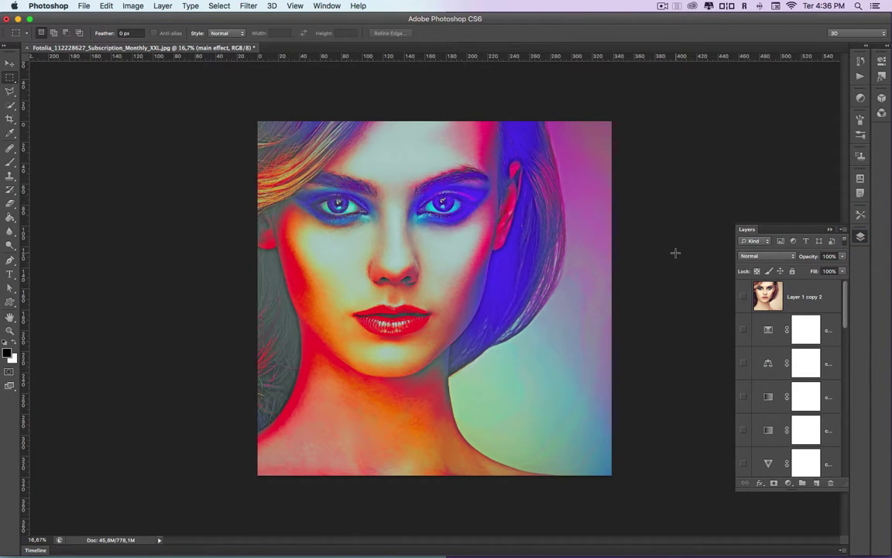
{"action": "key", "text": "z"}
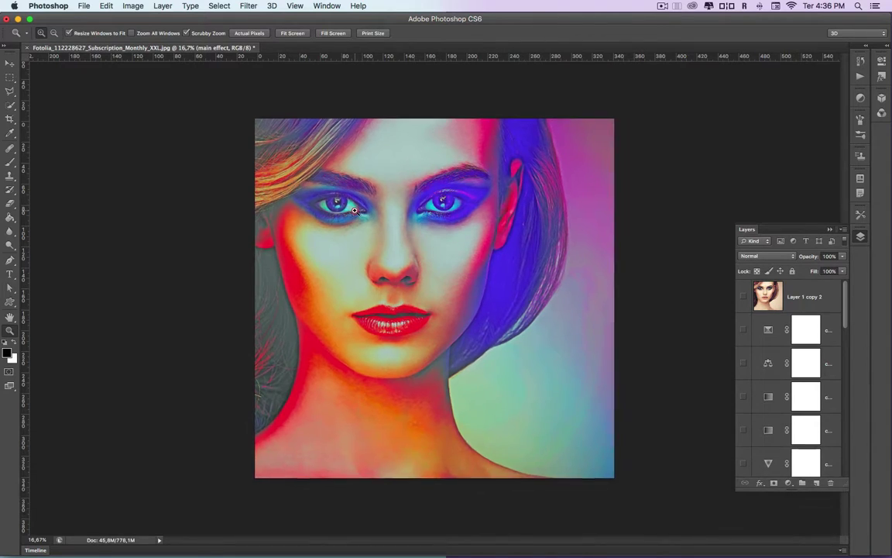
{"action": "left_click_drag", "start_coordinate": [353, 210], "coordinate": [319, 189]}
{"action": "left_click_drag", "start_coordinate": [274, 198], "coordinate": [318, 199]}
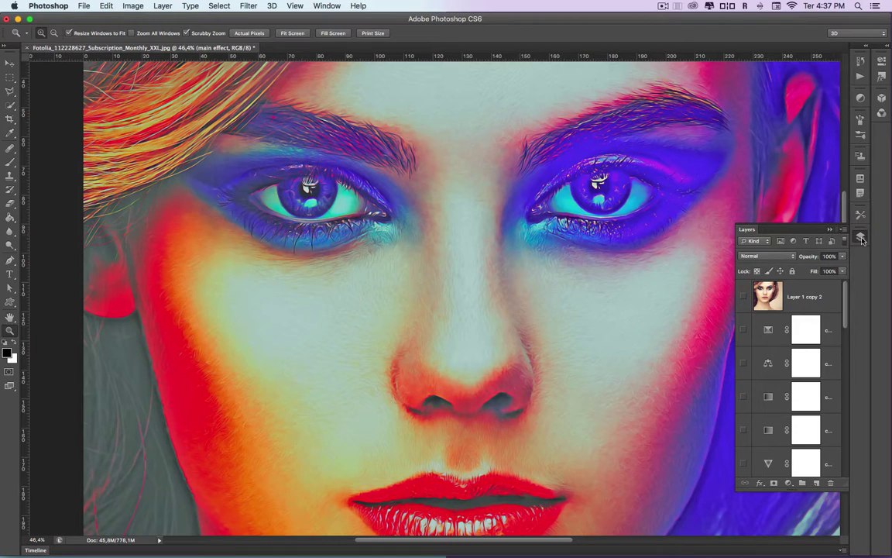
{"action": "scroll", "coordinate": [844, 328], "scroll_direction": "down", "scroll_amount": 1}
{"action": "left_click_drag", "start_coordinate": [845, 328], "coordinate": [843, 366]}
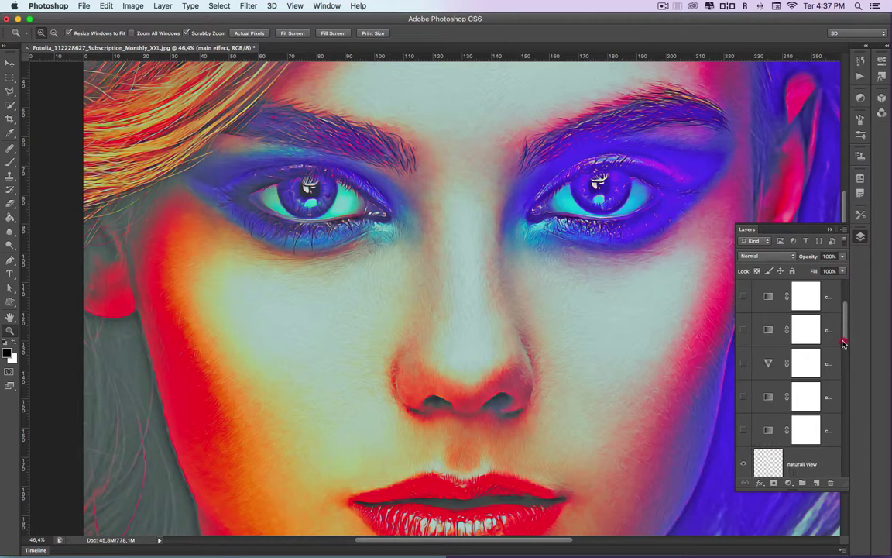
{"action": "scroll", "coordinate": [842, 365], "scroll_direction": "down", "scroll_amount": 2}
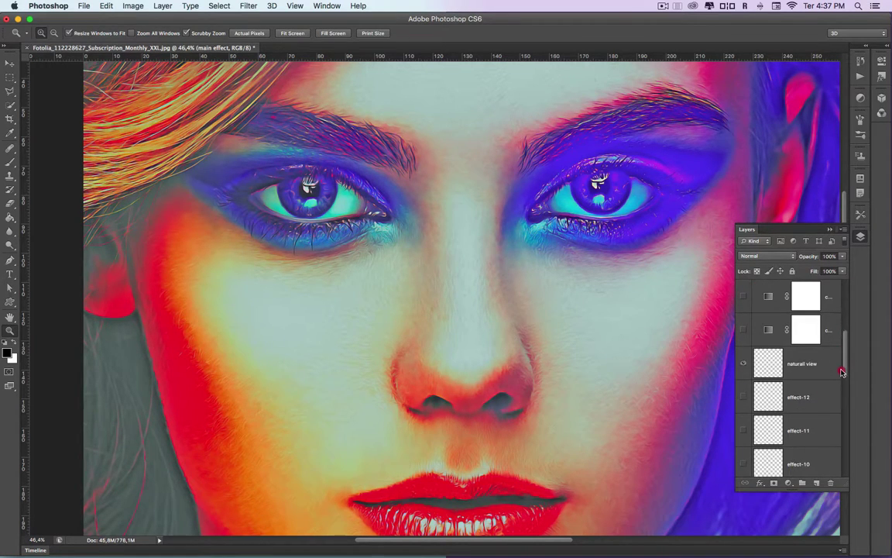
{"action": "left_click_drag", "start_coordinate": [846, 359], "coordinate": [846, 442]}
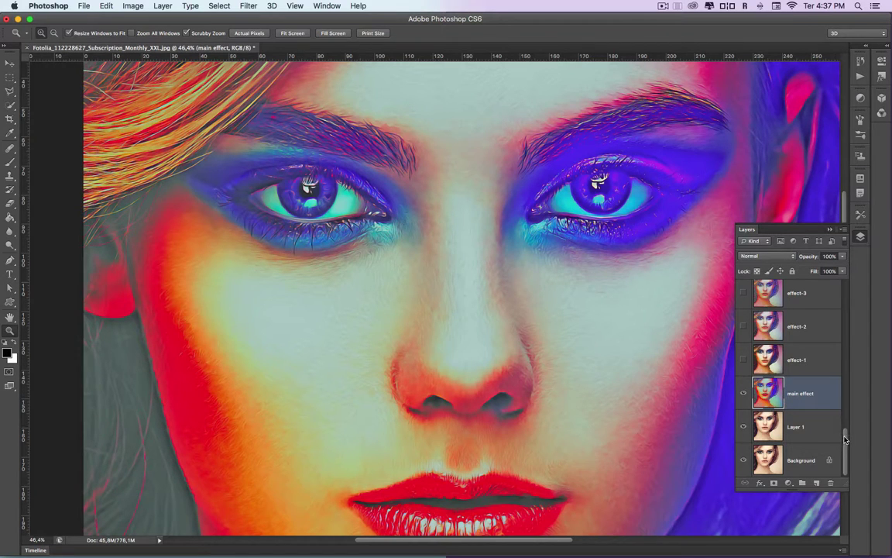
{"action": "left_click_drag", "start_coordinate": [845, 439], "coordinate": [845, 425]}
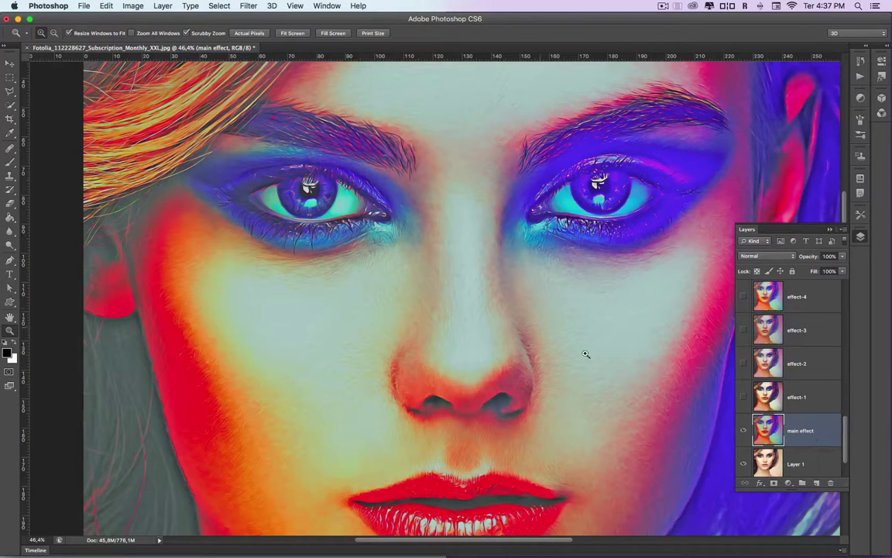
- Make the effect-1 through effect-4 layers visible
{"action": "left_click", "coordinate": [744, 398]}
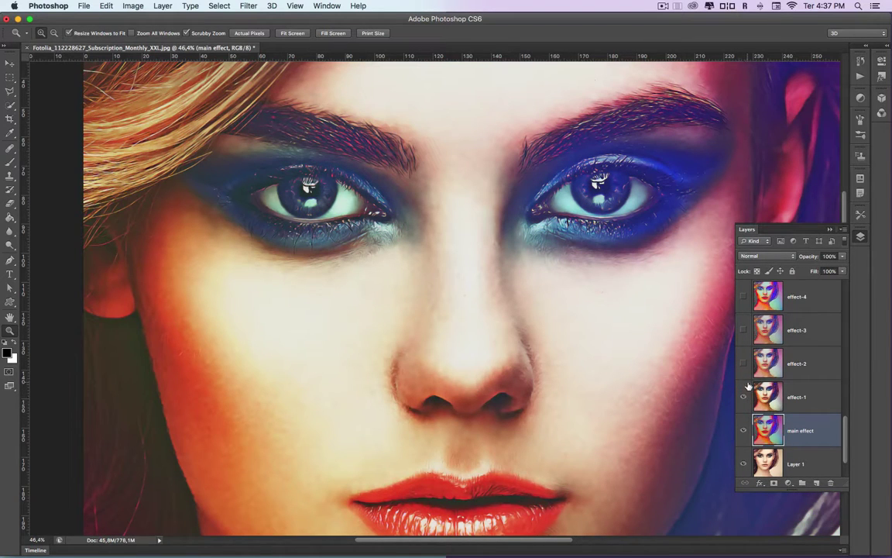
{"action": "left_click", "coordinate": [743, 364]}
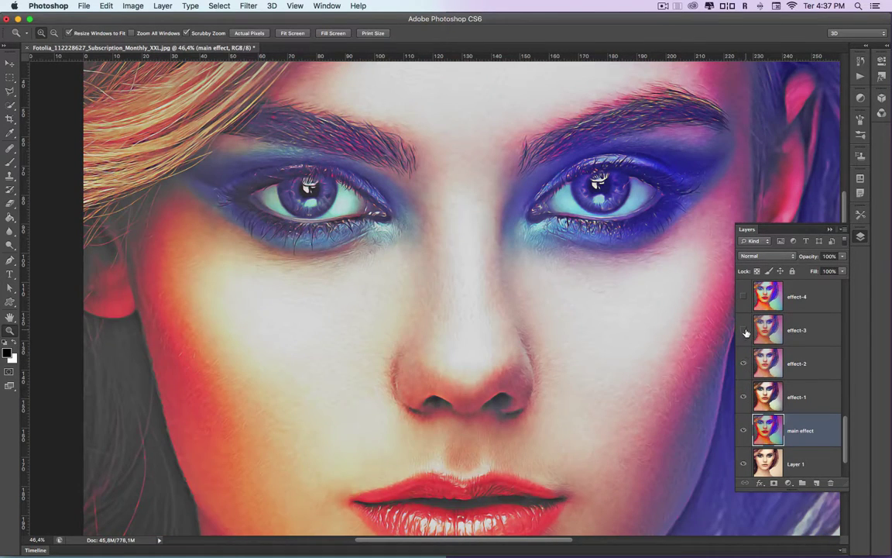
{"action": "left_click", "coordinate": [744, 331]}
{"action": "left_click", "coordinate": [744, 297]}
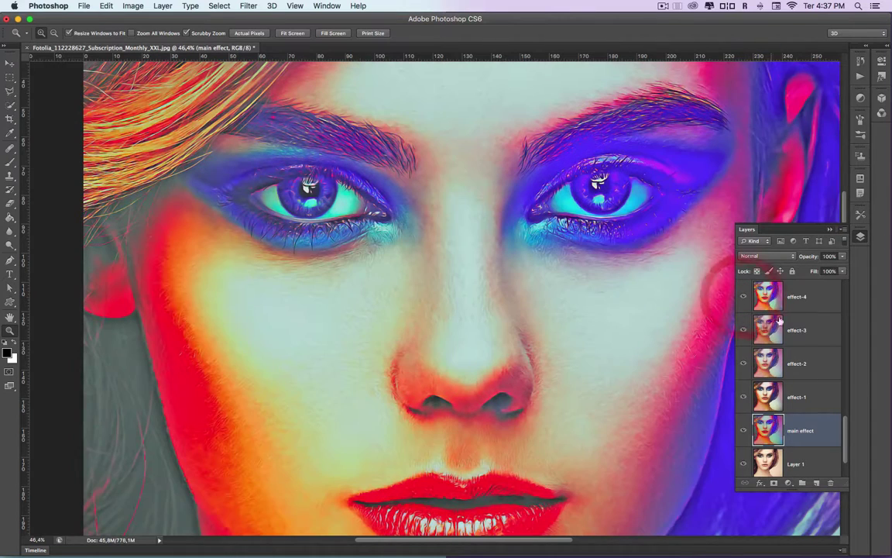
{"action": "left_click_drag", "start_coordinate": [846, 422], "coordinate": [845, 392]}
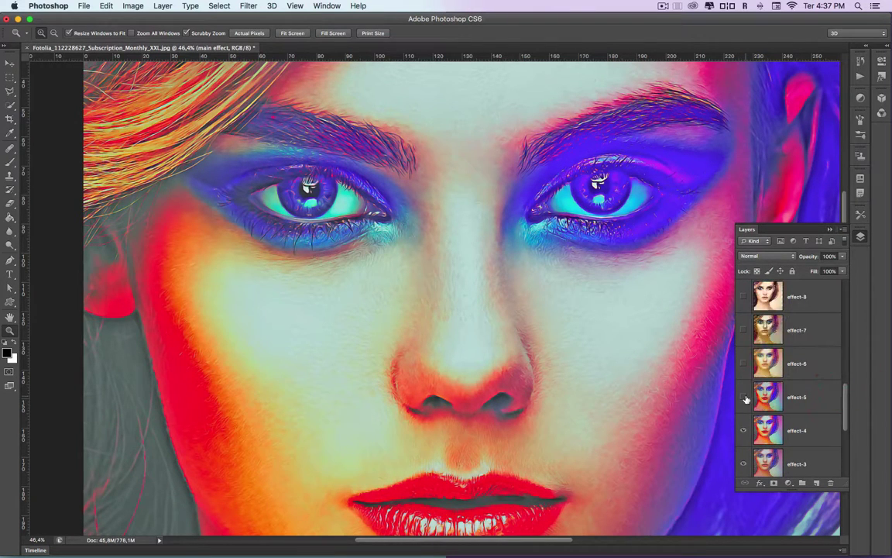
- Make the effect-5 through effect-8 layers visible for a natural-toned painted look
{"action": "left_click", "coordinate": [744, 397]}
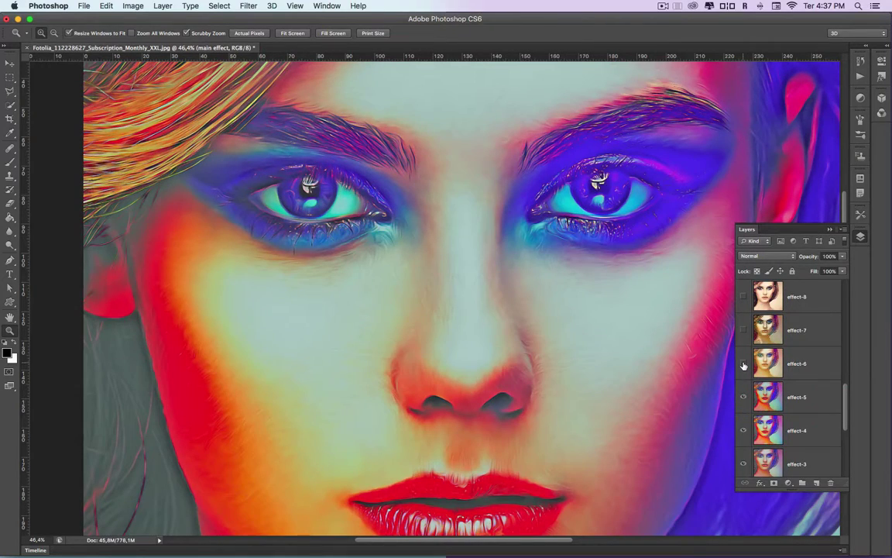
{"action": "left_click", "coordinate": [744, 364]}
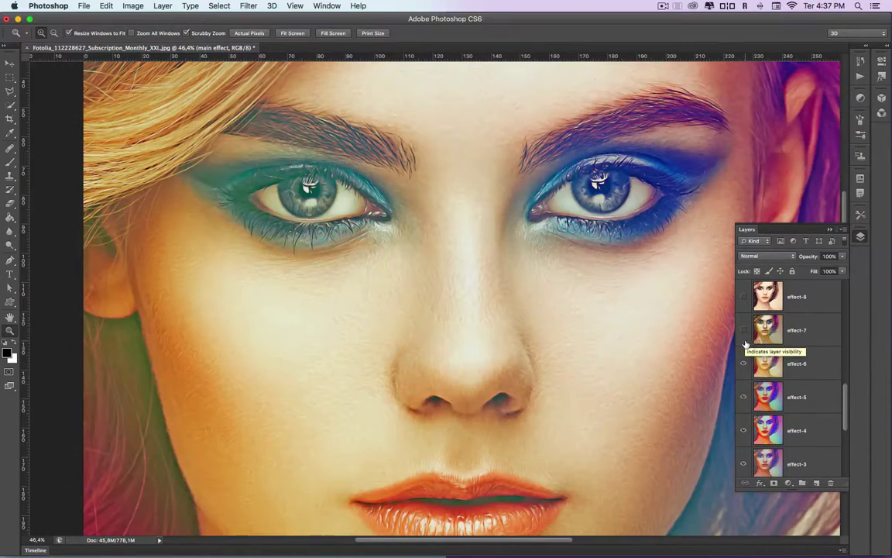
{"action": "left_click", "coordinate": [744, 329]}
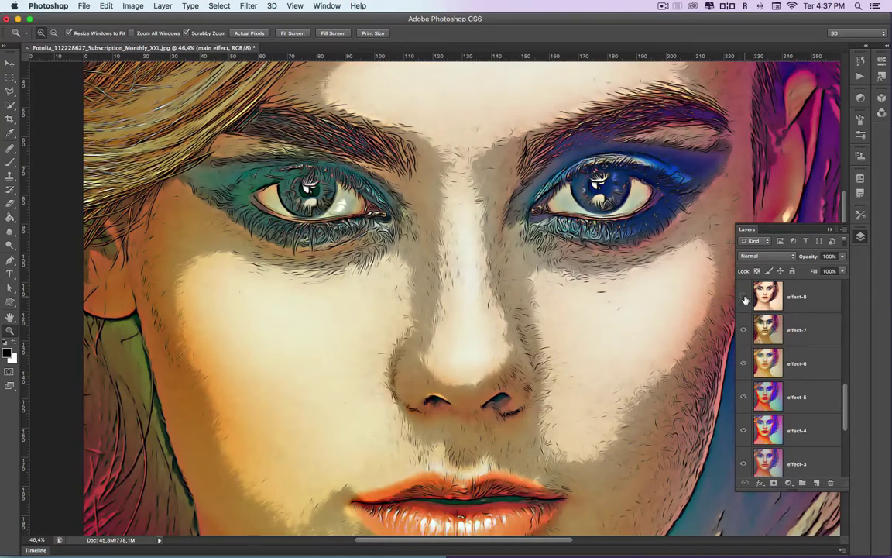
{"action": "left_click", "coordinate": [744, 297]}
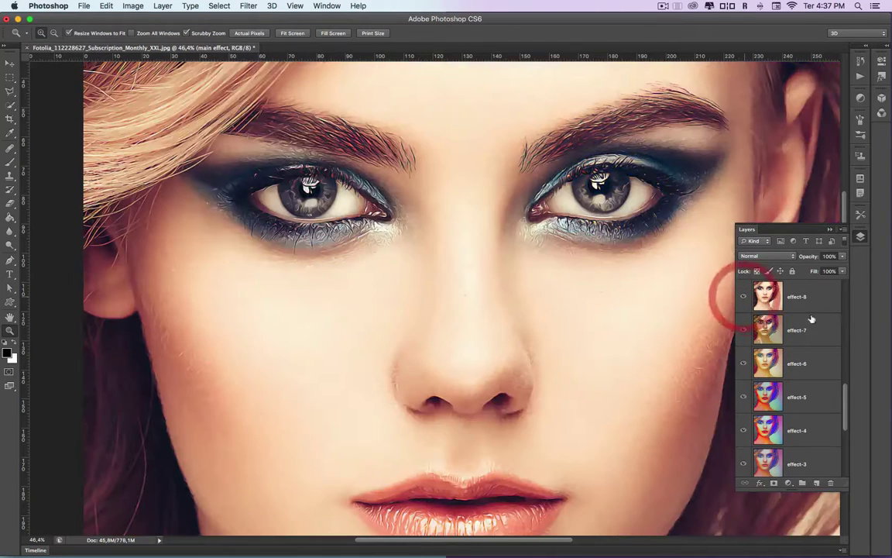
{"action": "left_click_drag", "start_coordinate": [845, 412], "coordinate": [844, 385]}
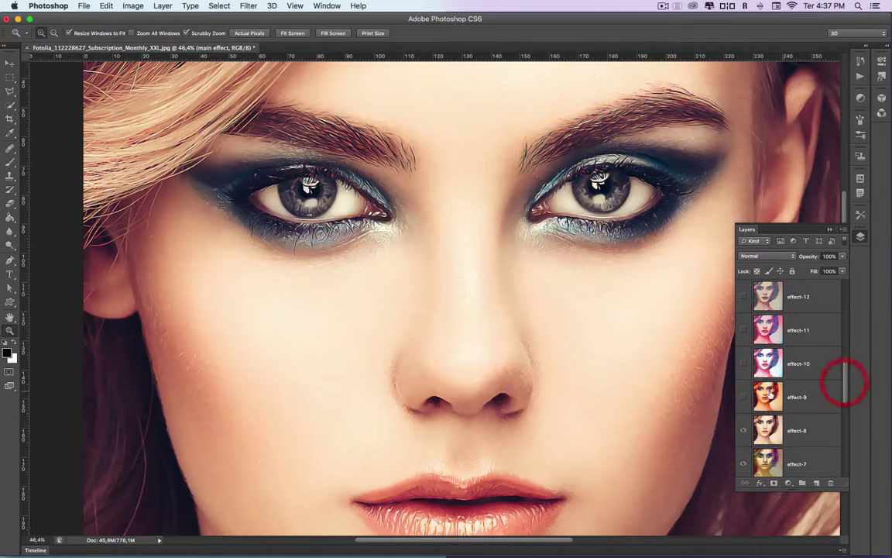
- Make effect-9 through effect-12 and the 'naturall view' layer visible for muted pastel tones
{"action": "left_click", "coordinate": [743, 397]}
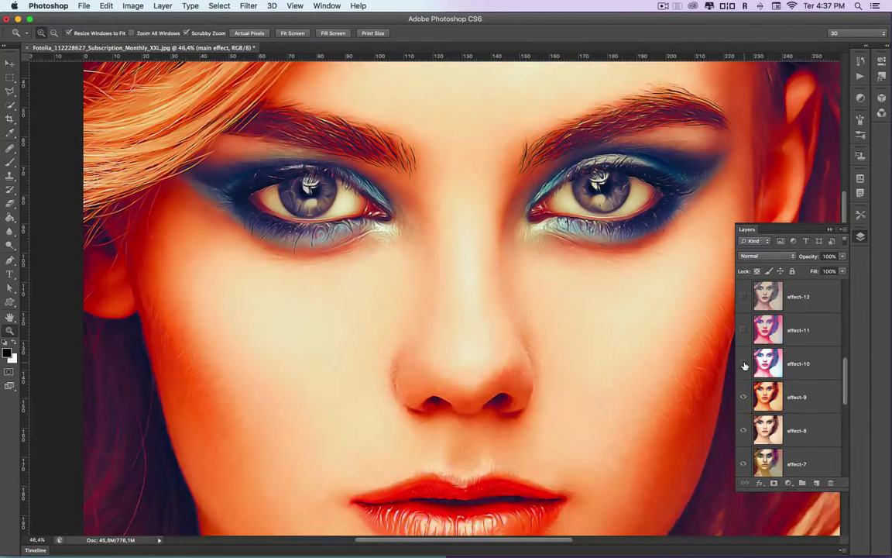
{"action": "left_click", "coordinate": [744, 363]}
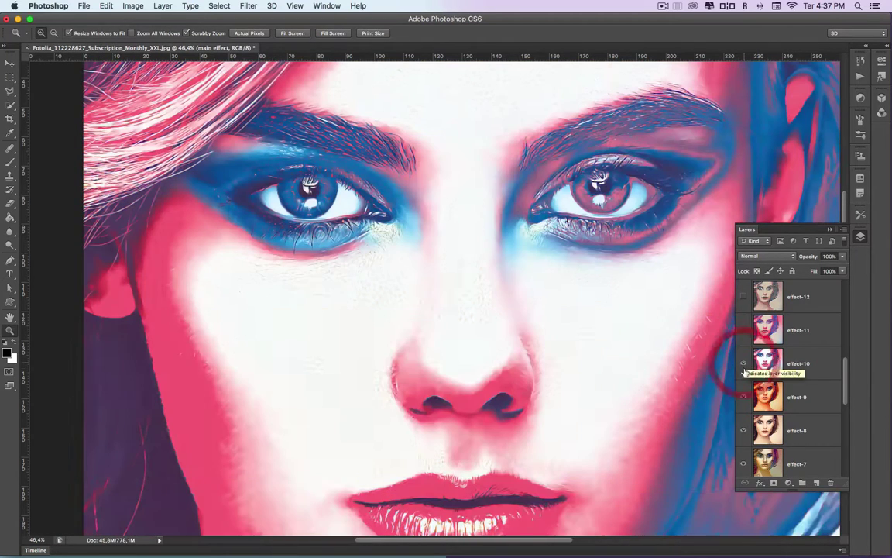
{"action": "left_click", "coordinate": [743, 330]}
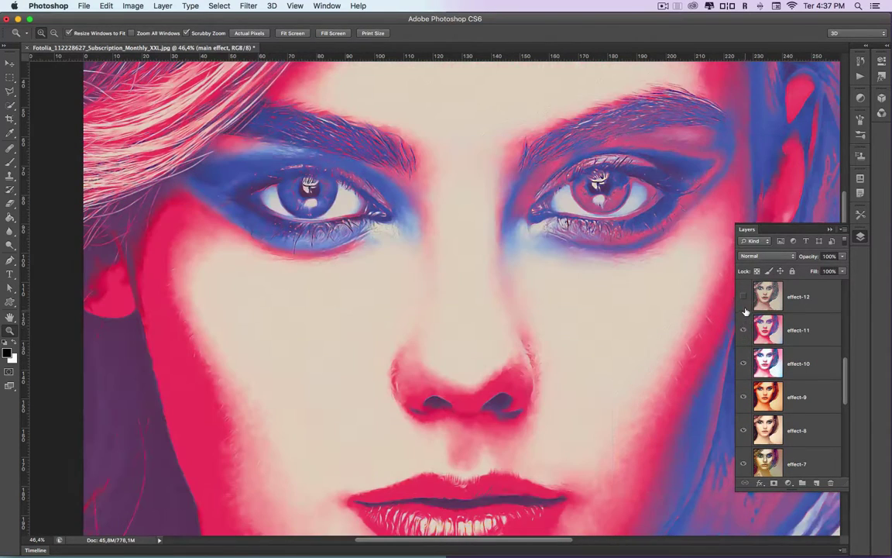
{"action": "left_click", "coordinate": [744, 297]}
{"action": "scroll", "coordinate": [844, 350], "scroll_direction": "up", "scroll_amount": 2}
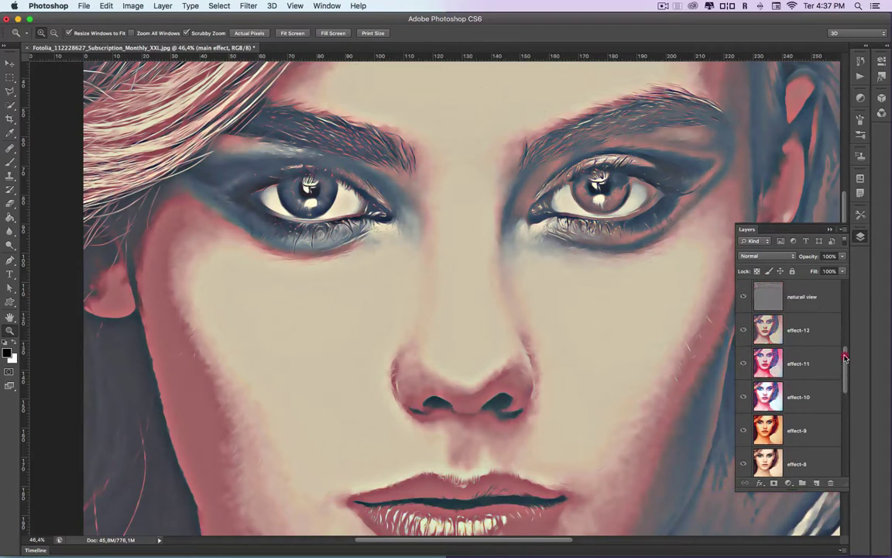
{"action": "left_click", "coordinate": [844, 350]}
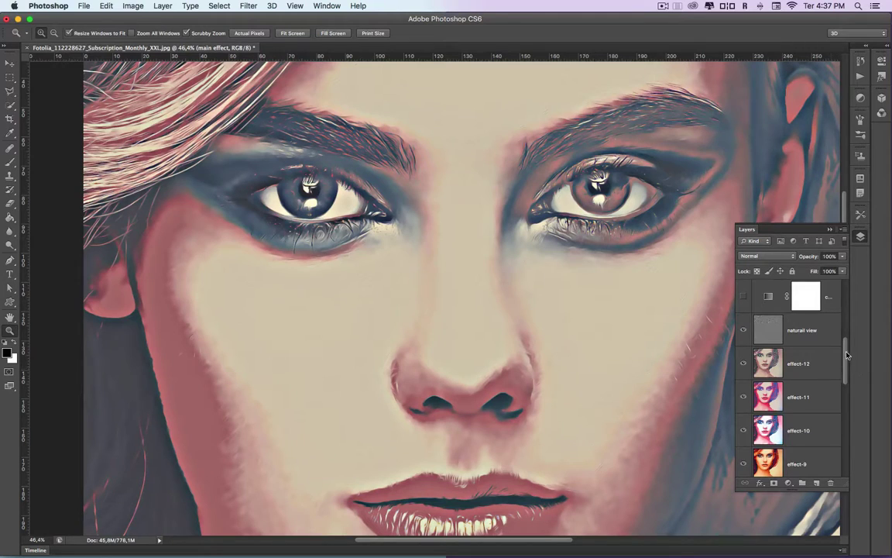
{"action": "left_click_drag", "start_coordinate": [845, 355], "coordinate": [844, 389]}
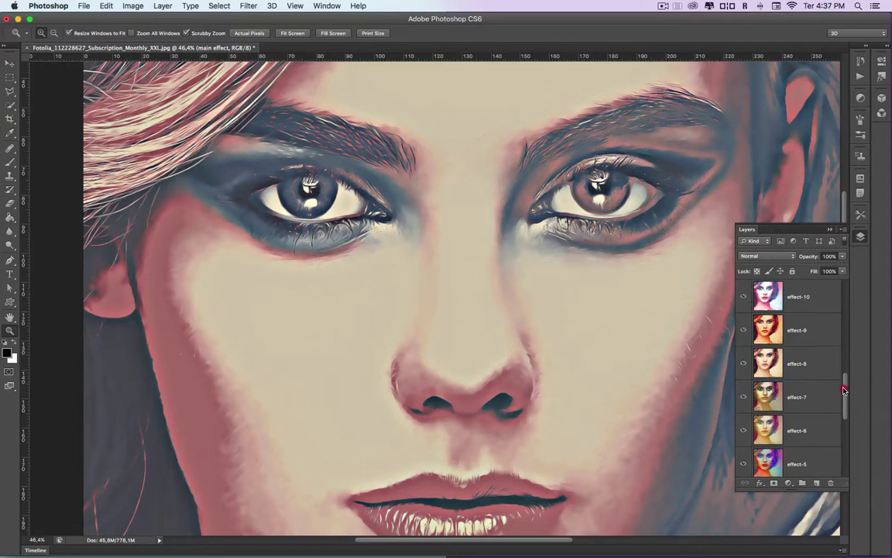